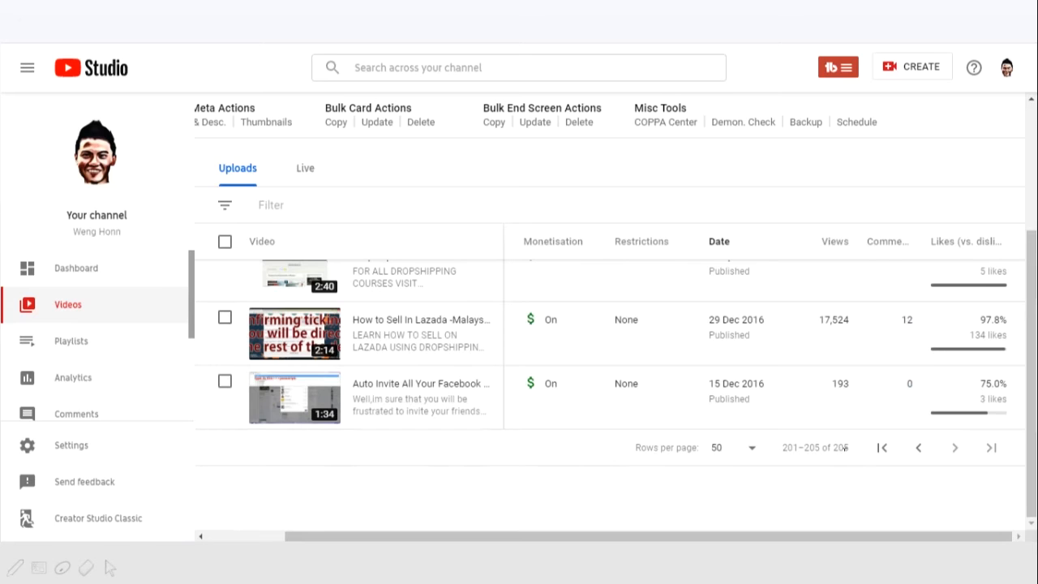
scroll(843, 449, "up", 2)
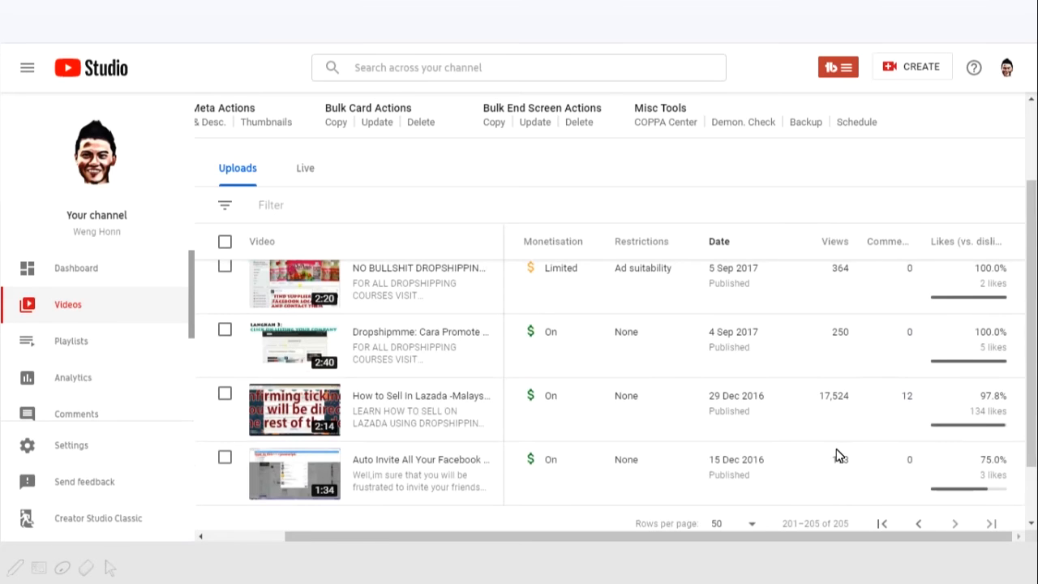
scroll(839, 456, "up", 2)
scroll(839, 457, "up", 2)
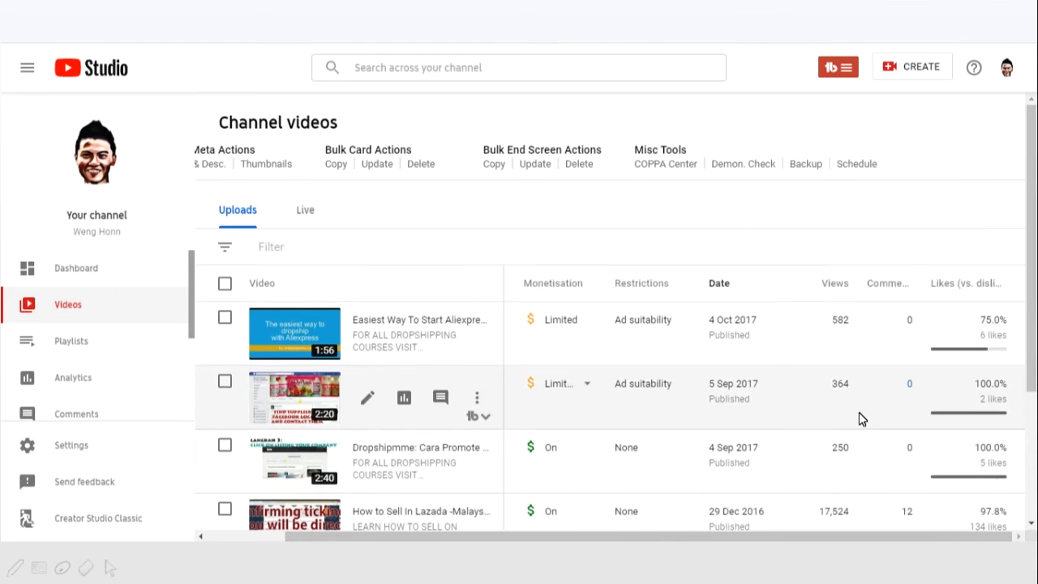
scroll(858, 412, "down", 3)
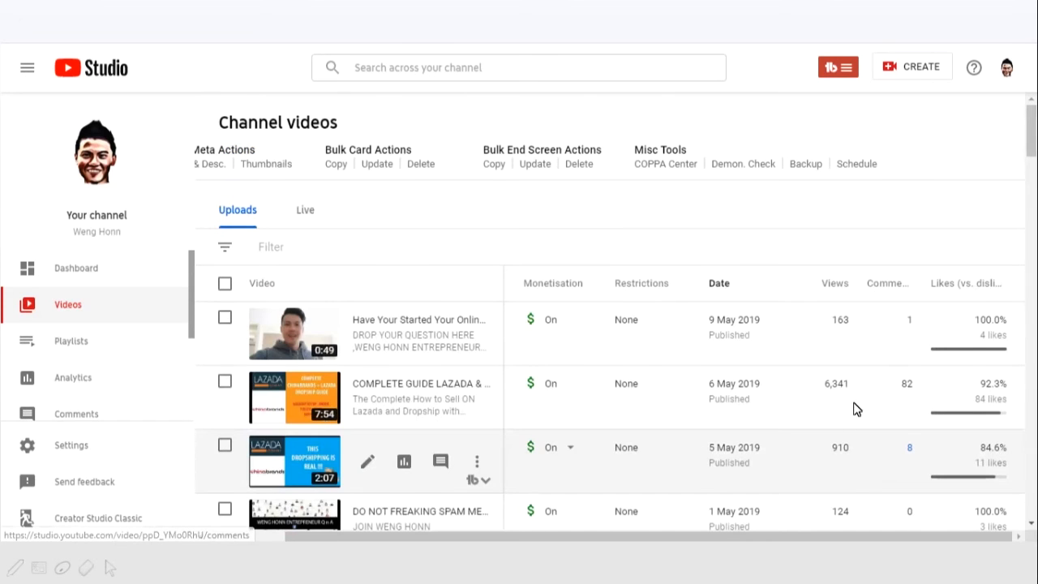
scroll(869, 403, "down", 1)
scroll(908, 389, "down", 3)
scroll(908, 389, "down", 3)
scroll(908, 389, "down", 2)
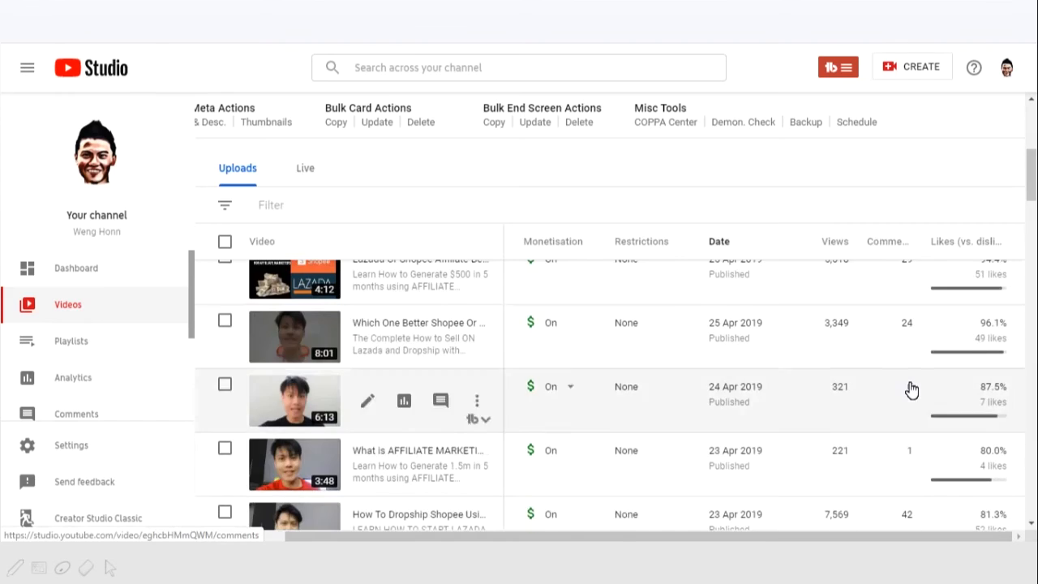
scroll(911, 391, "down", 3)
scroll(912, 390, "down", 2)
scroll(912, 391, "down", 2)
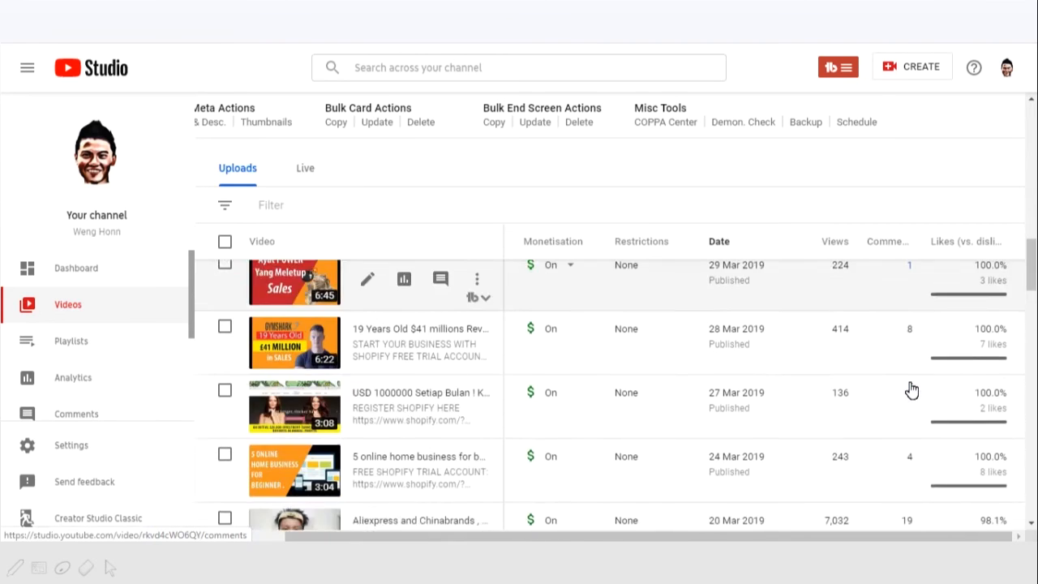
scroll(911, 390, "down", 2)
scroll(911, 391, "down", 4)
scroll(911, 391, "down", 1)
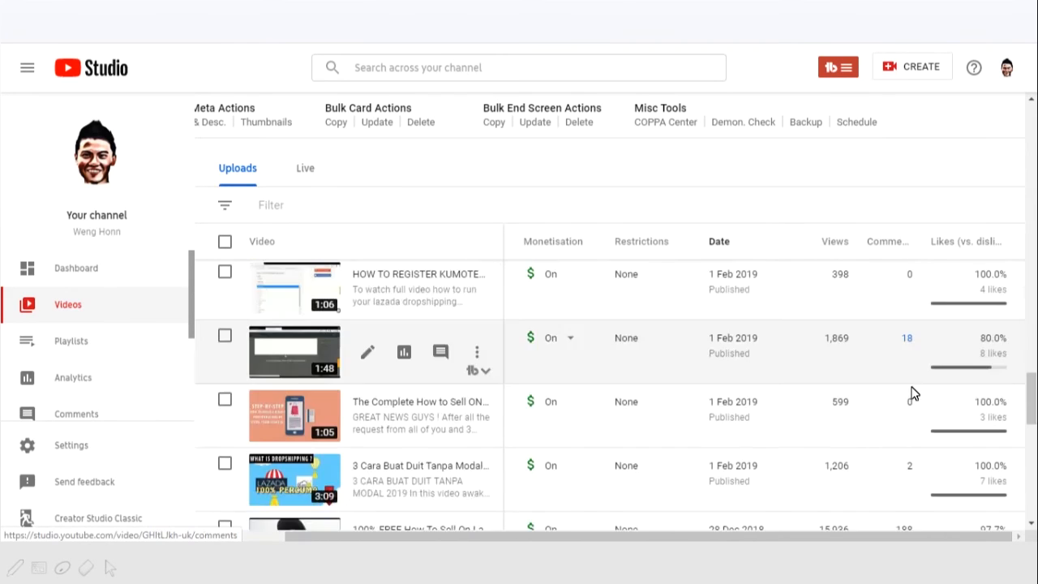
scroll(916, 394, "down", 5)
scroll(911, 391, "down", 1)
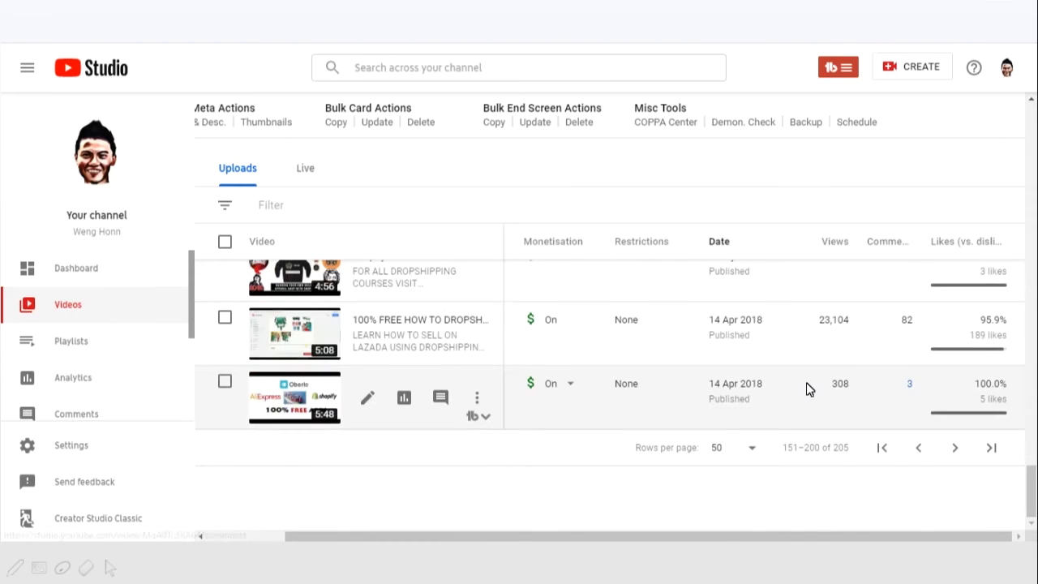
scroll(809, 390, "up", 1)
scroll(809, 390, "up", 1)
scroll(807, 384, "up", 1)
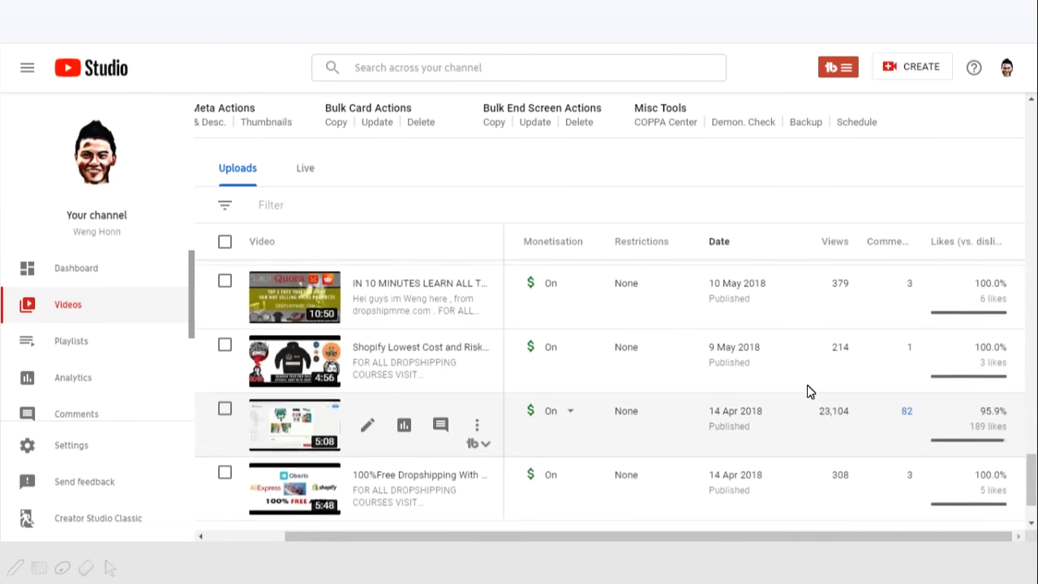